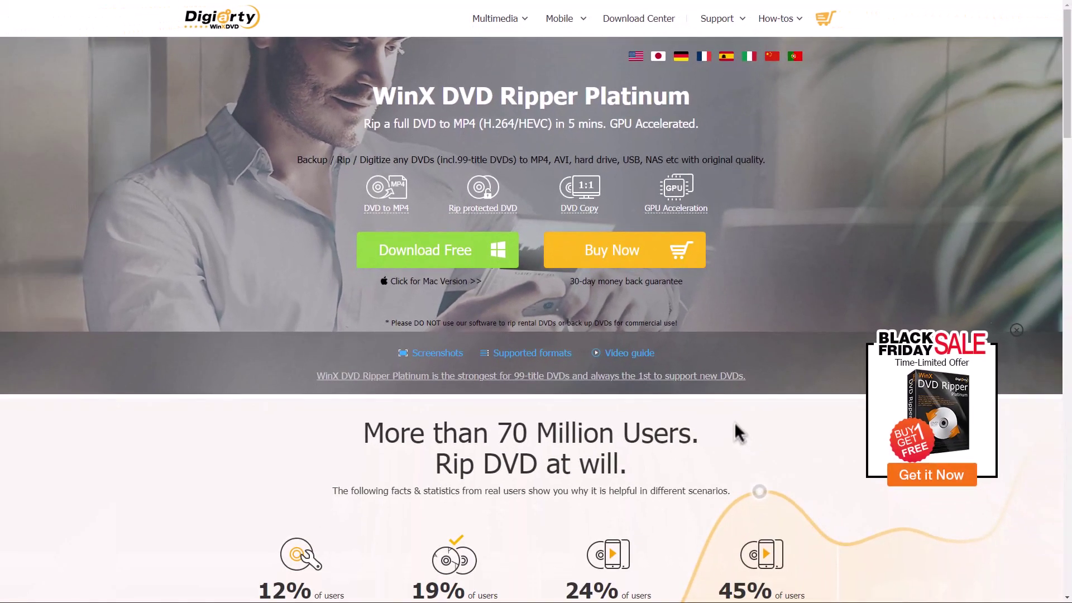
Scroll down the ripper's product page through its features and reviews
scroll(734, 421, down, 6)
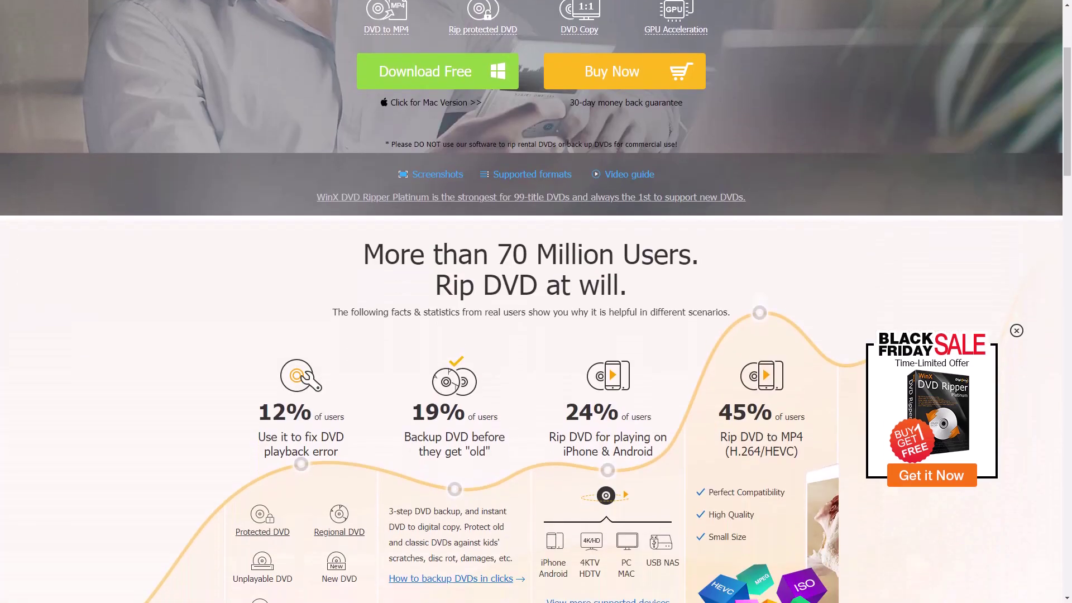
scroll(536, 301, down, 6)
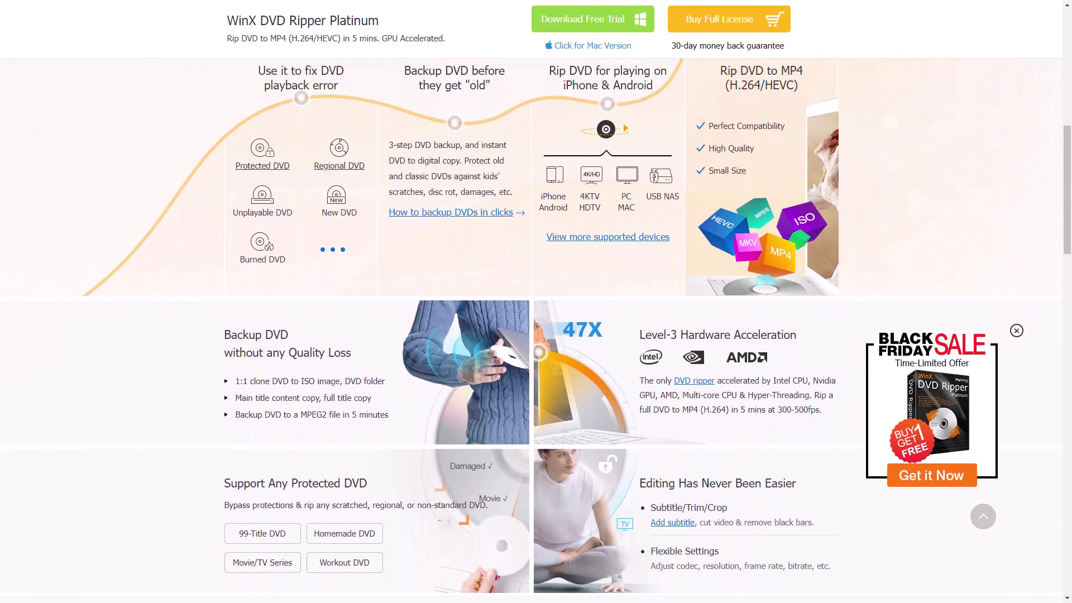
scroll(536, 302, down, 6)
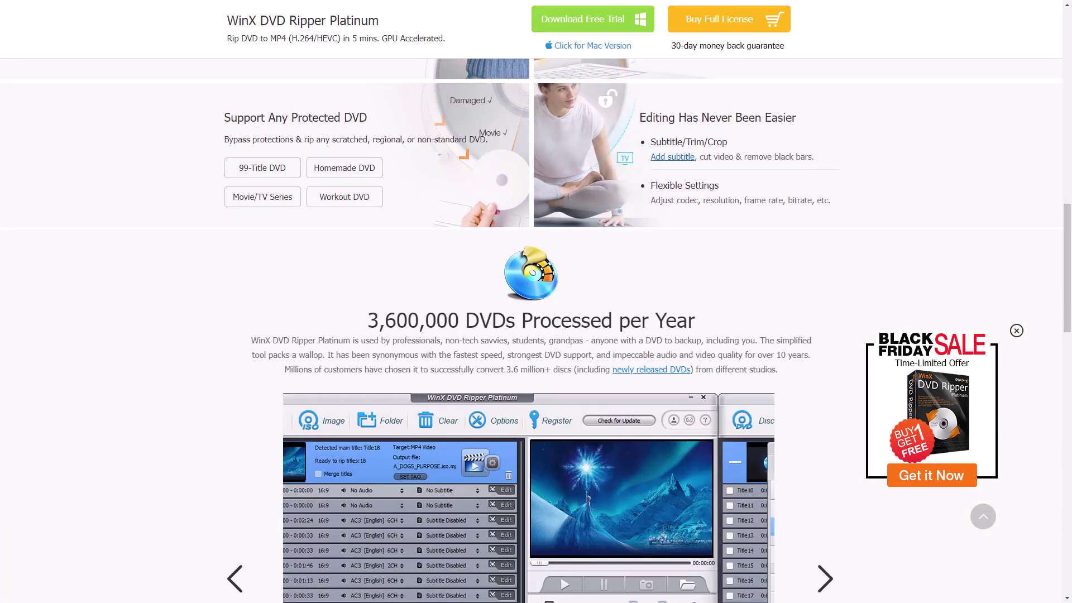
scroll(535, 301, down, 6)
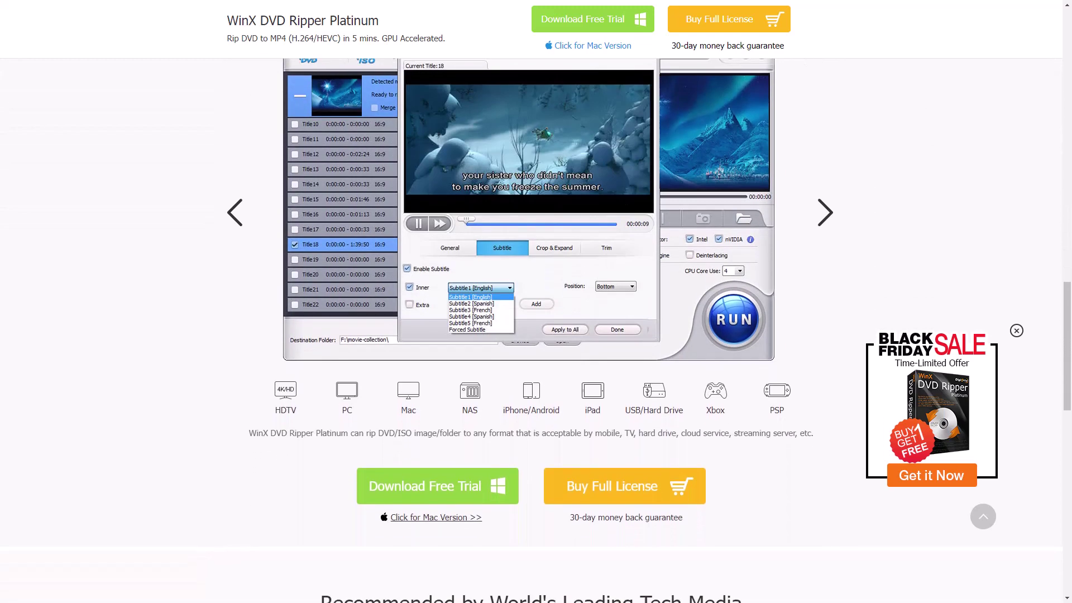
scroll(536, 301, down, 6)
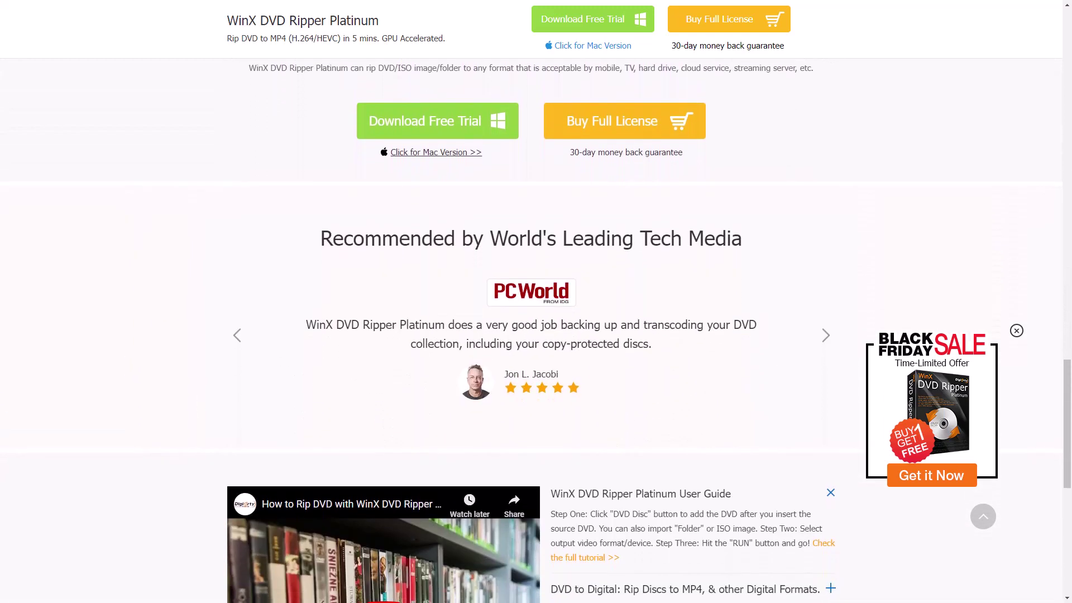
scroll(536, 301, down, 5)
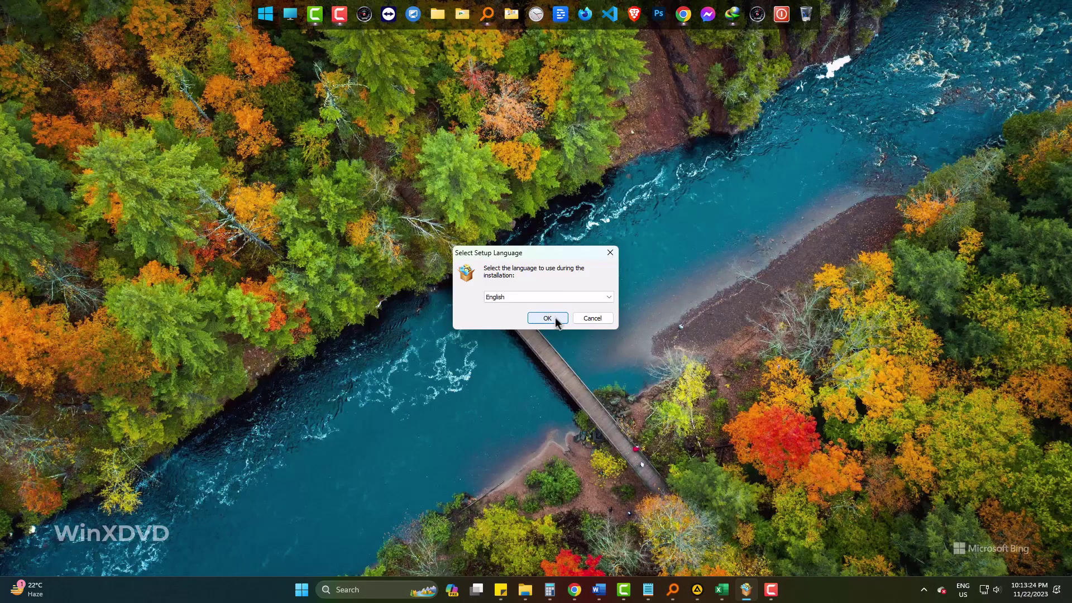
Install the ripper in English, accepting the license and default folders and tasks, then launch it
click(554, 317)
click(613, 385)
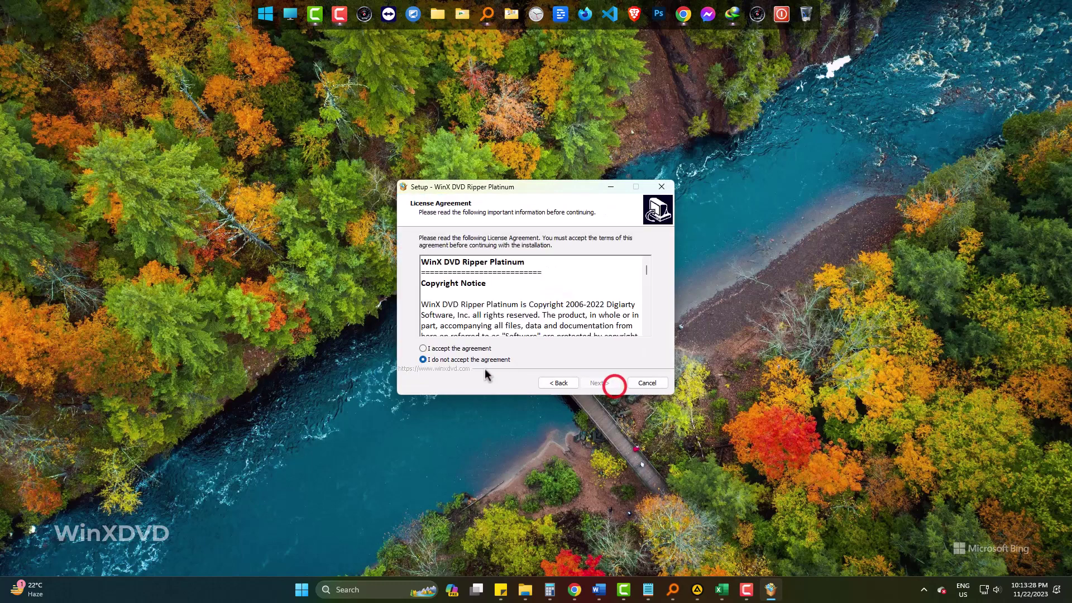
click(461, 349)
click(614, 383)
click(614, 383)
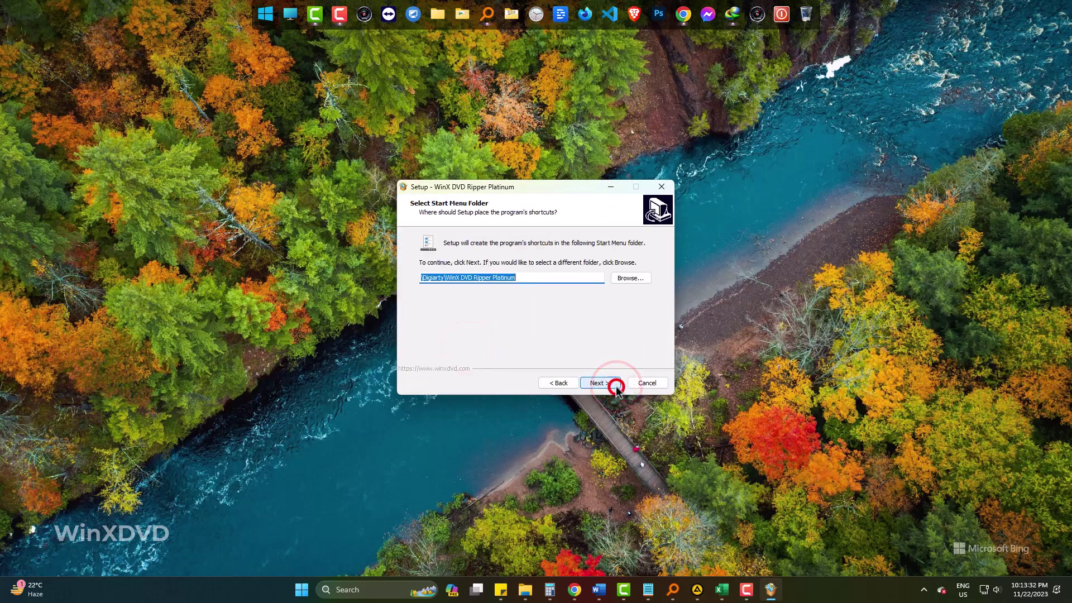
click(614, 384)
click(615, 384)
click(614, 384)
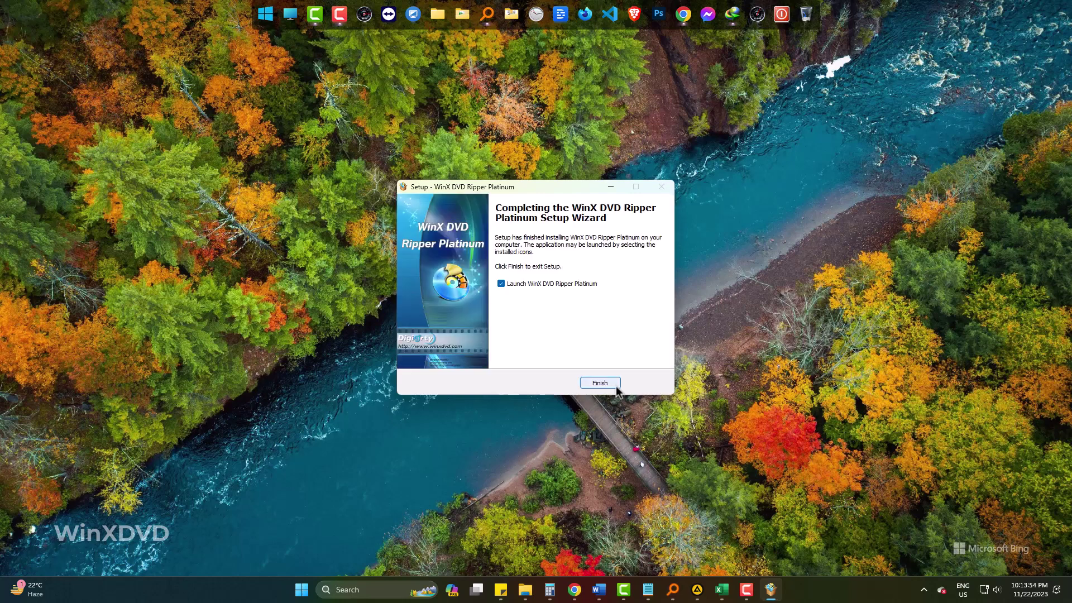
click(616, 386)
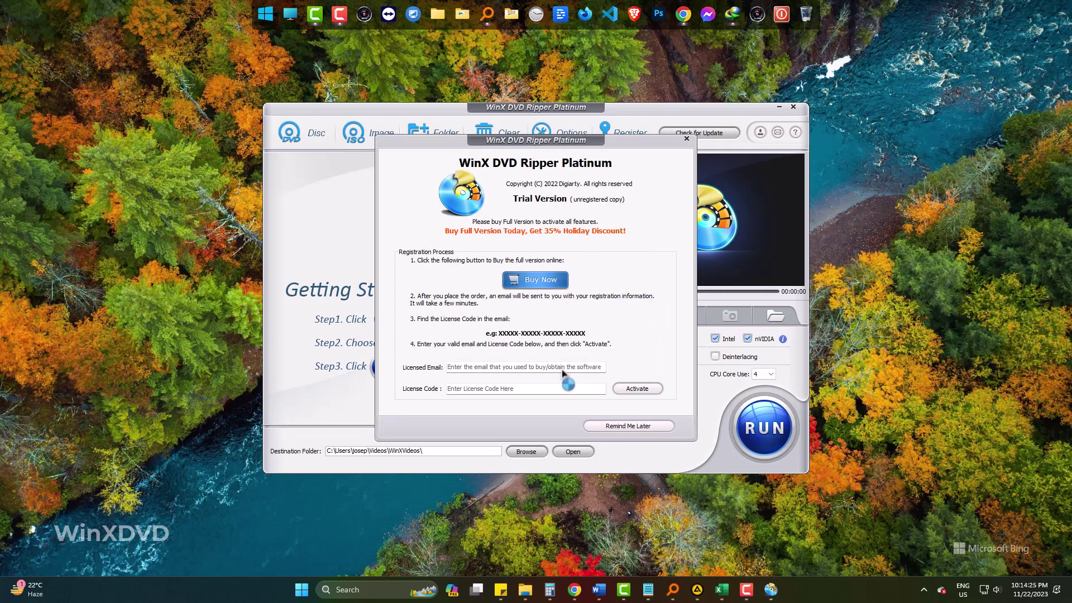
Close the trial registration prompt
click(687, 139)
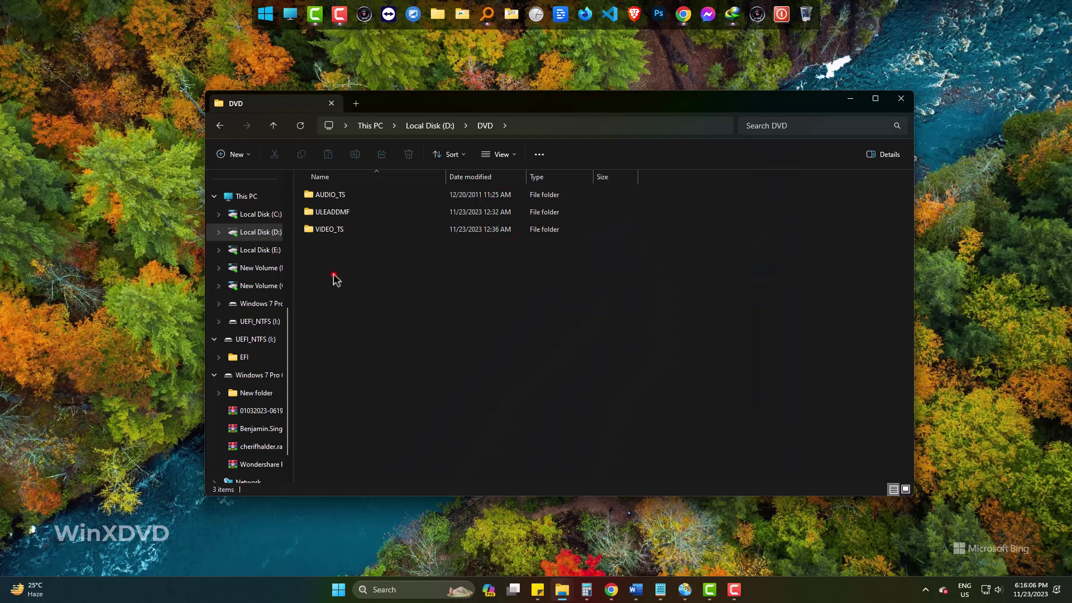
Load D:\DVD\VIDEO_TS as the source folder so Title1 and Title2 are listed
drag(333, 274, 347, 193)
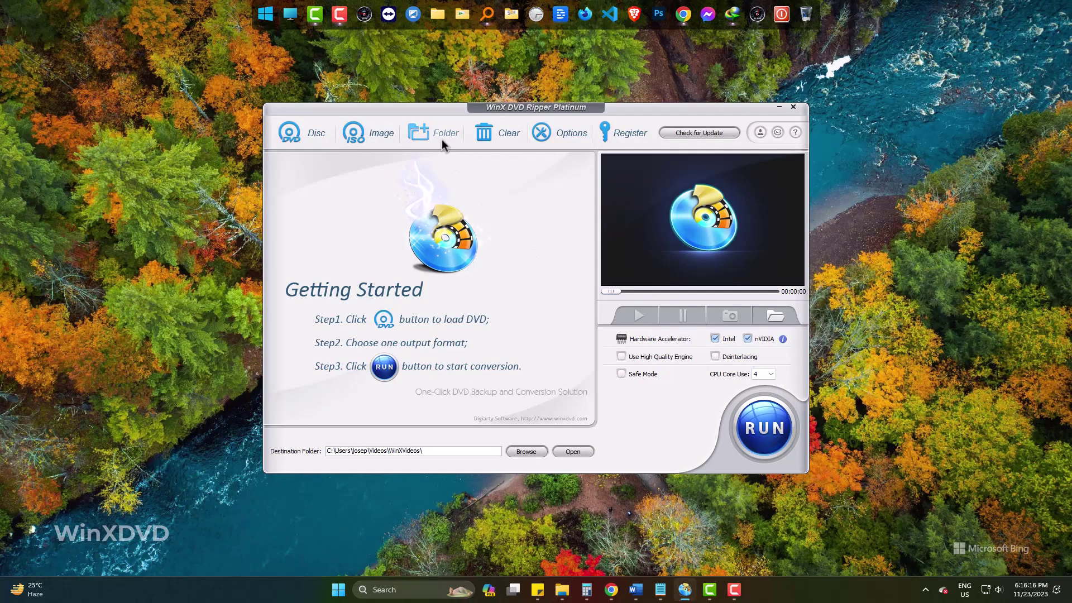
click(441, 139)
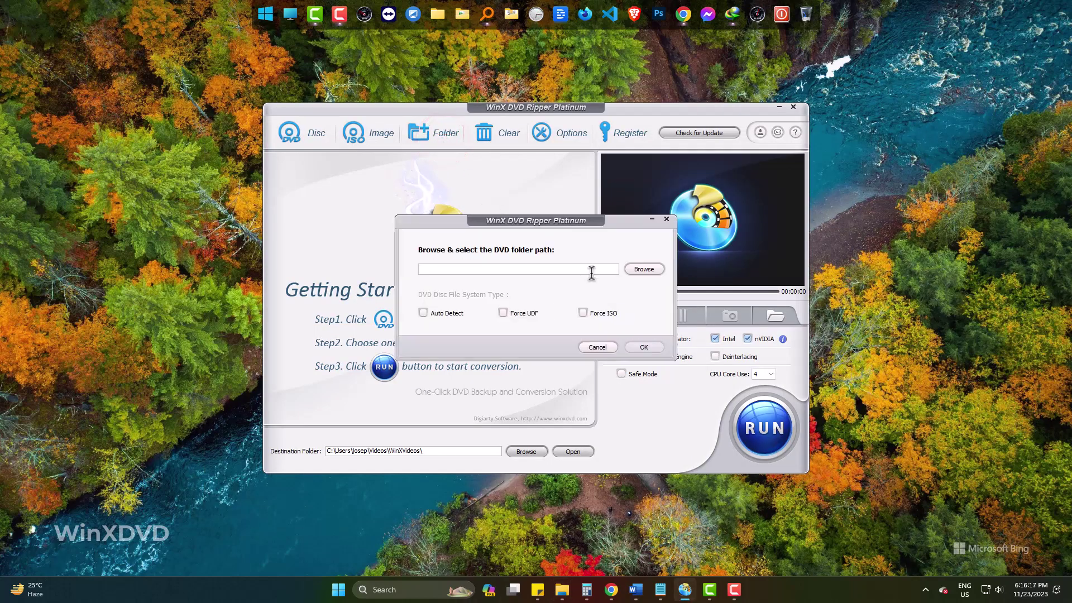
click(643, 269)
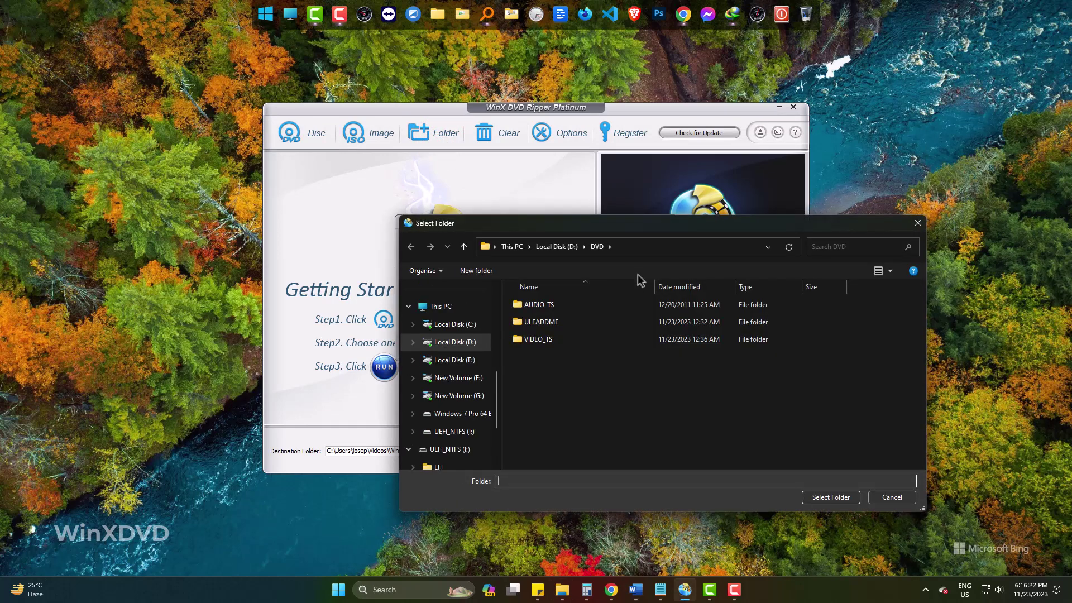
click(824, 498)
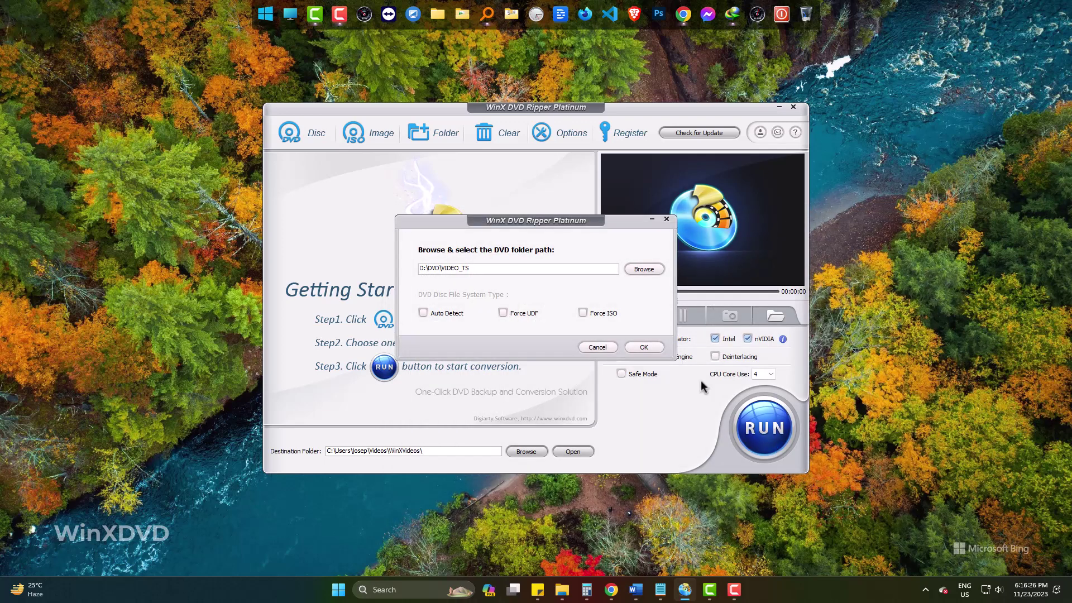
click(650, 348)
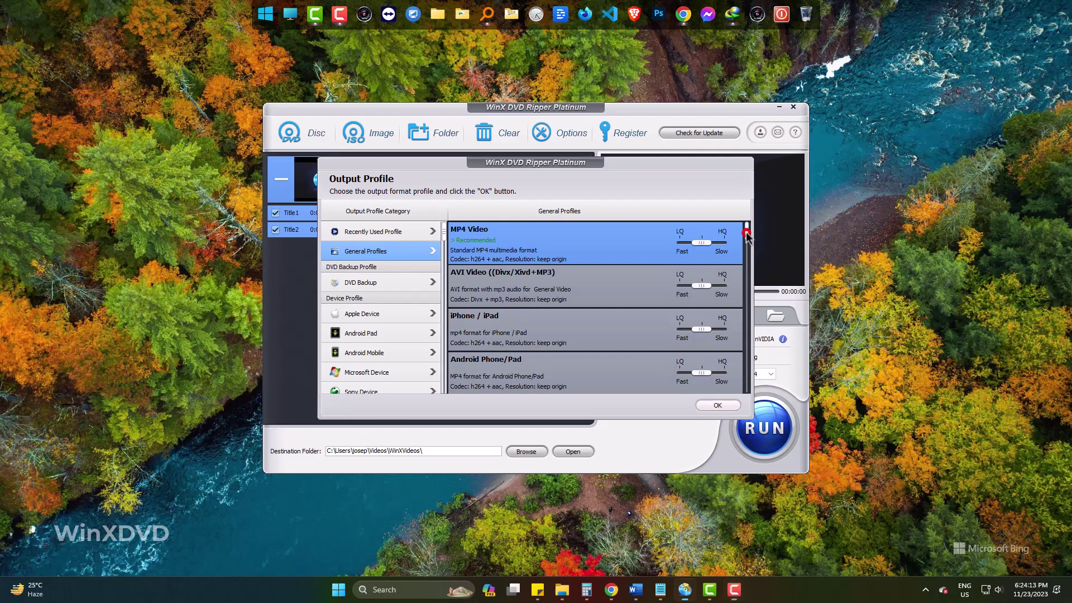
Pick MP4 Video from General Profiles, lower its quality for faster encoding, and confirm
drag(746, 231, 748, 267)
scroll(592, 360, down, 3)
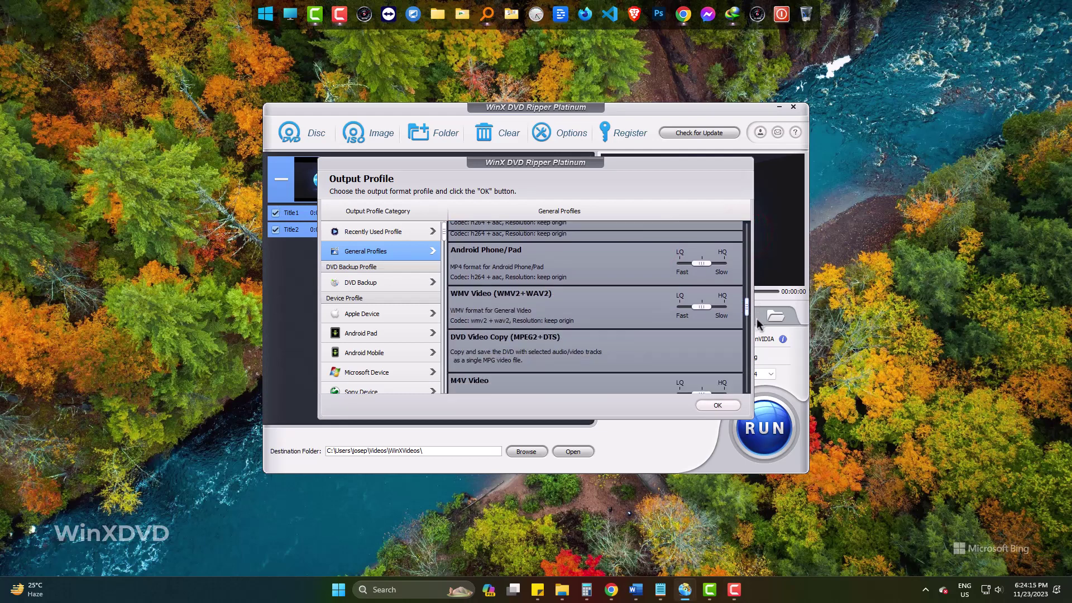
scroll(593, 360, down, 2)
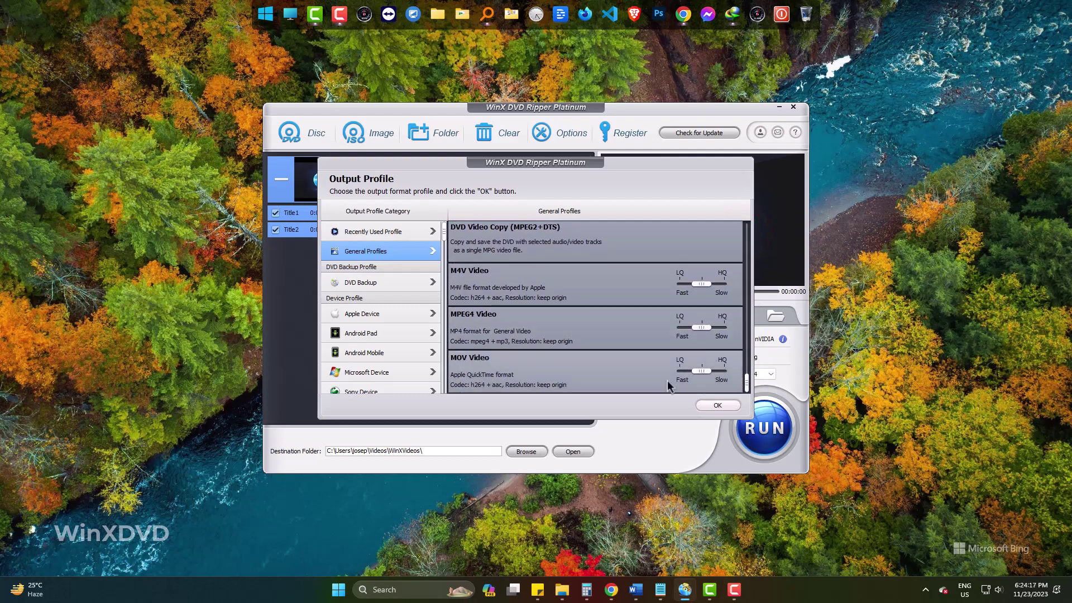
scroll(705, 384, up, 2)
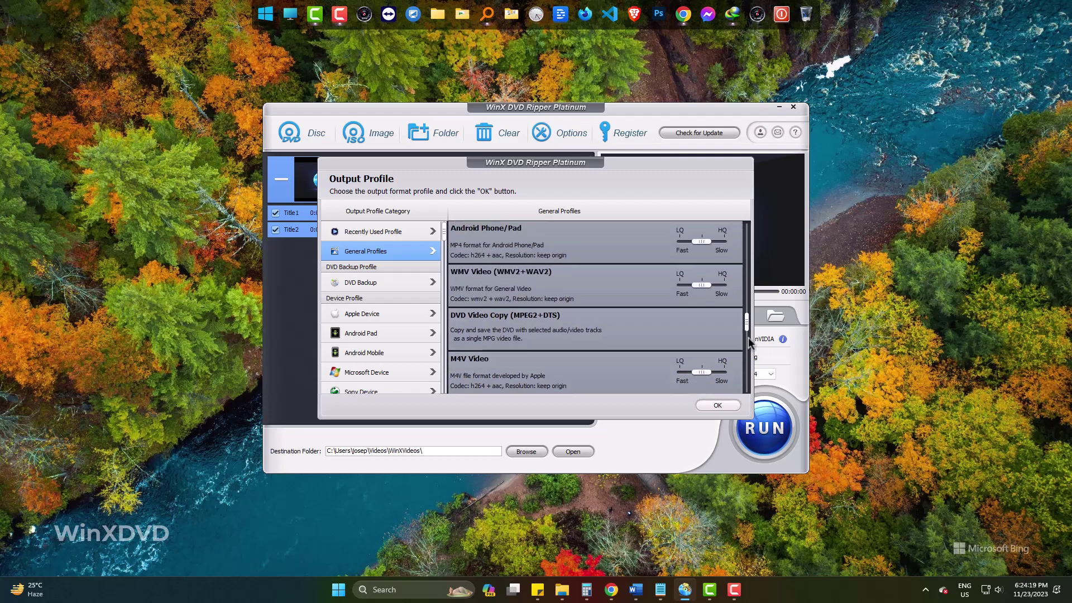
scroll(746, 328, up, 3)
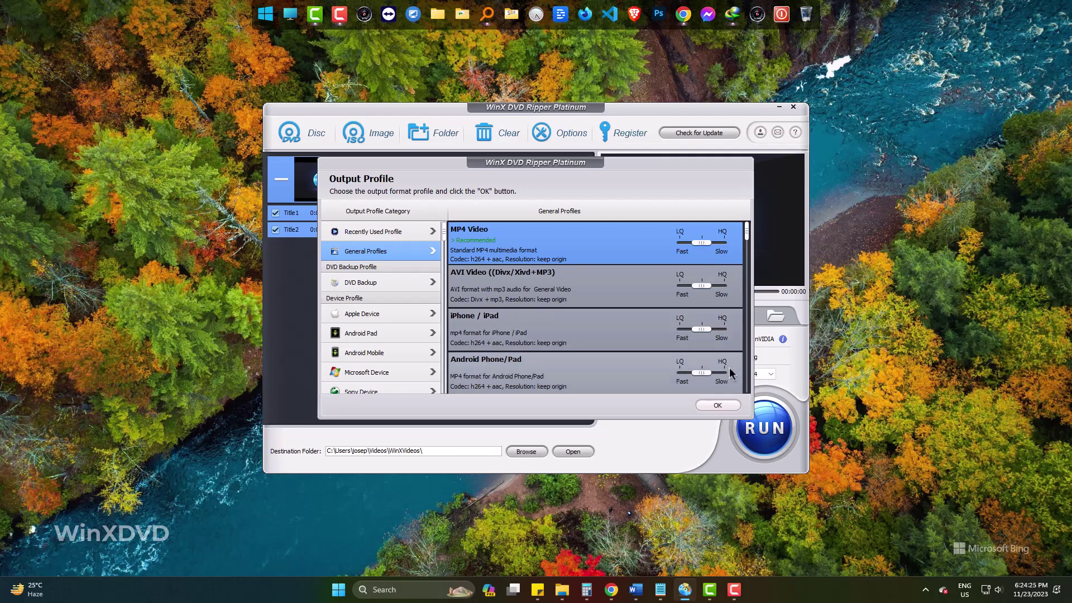
mouse_move(702, 247)
mouse_down()
mouse_move(691, 246)
mouse_move(701, 245)
mouse_up()
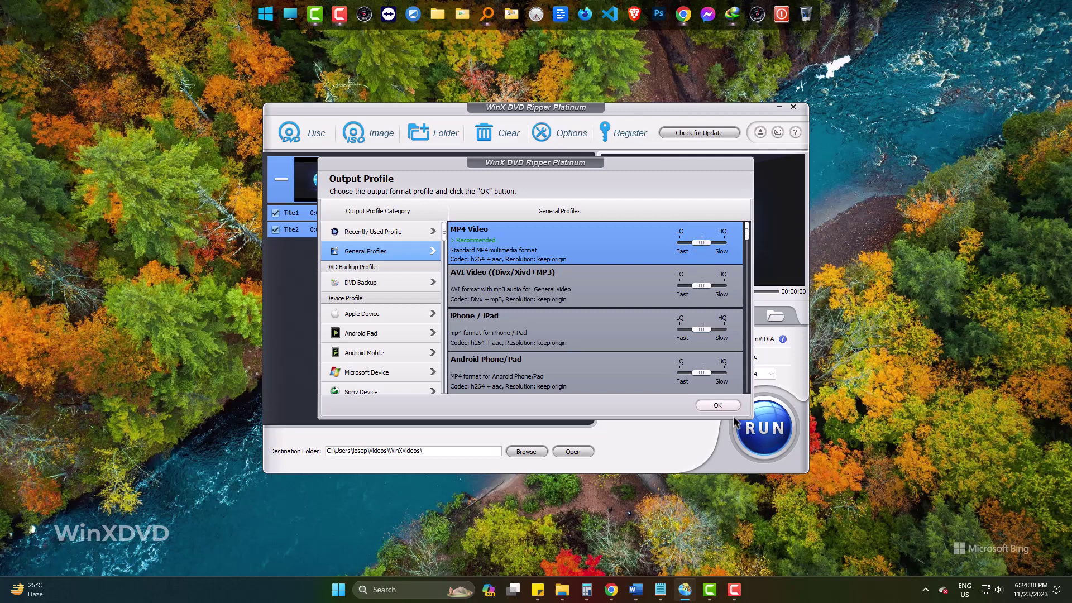
click(717, 406)
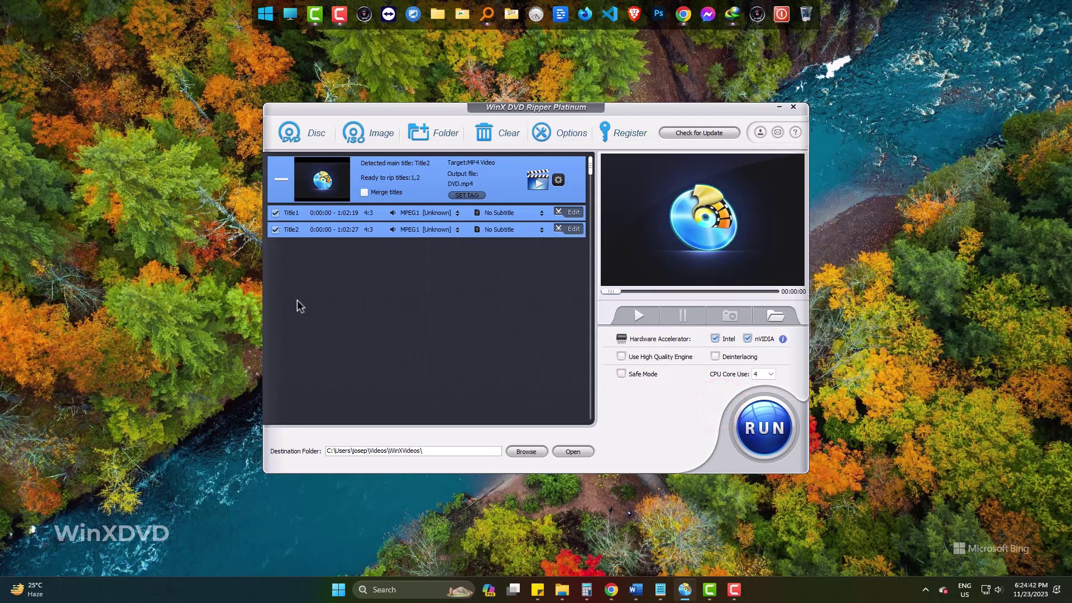
Uncheck Title1 and rip Title2 to DVD_Title2.mp4
click(275, 212)
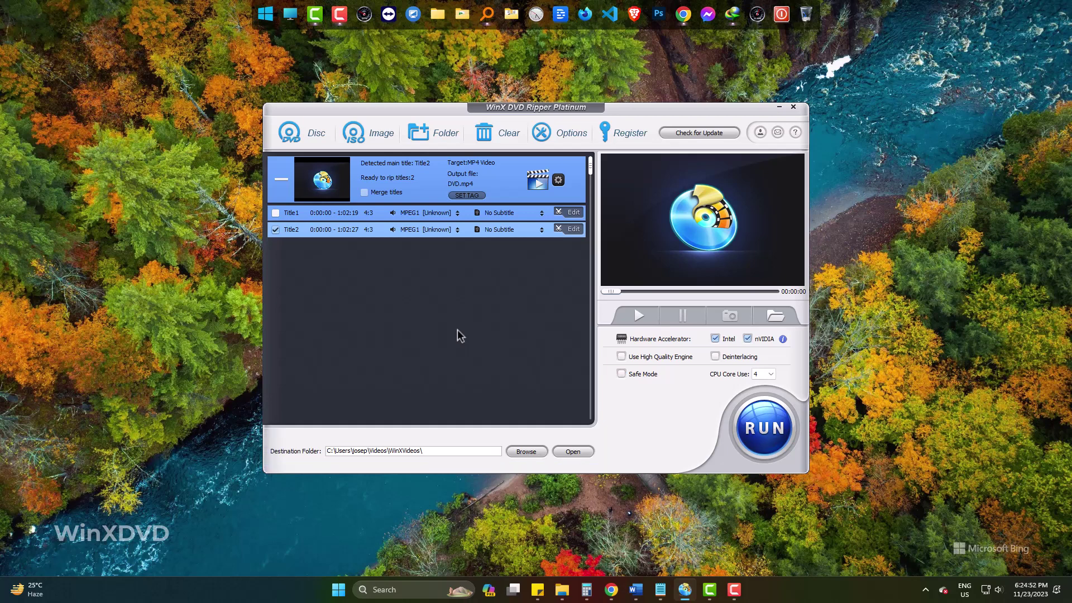
click(766, 429)
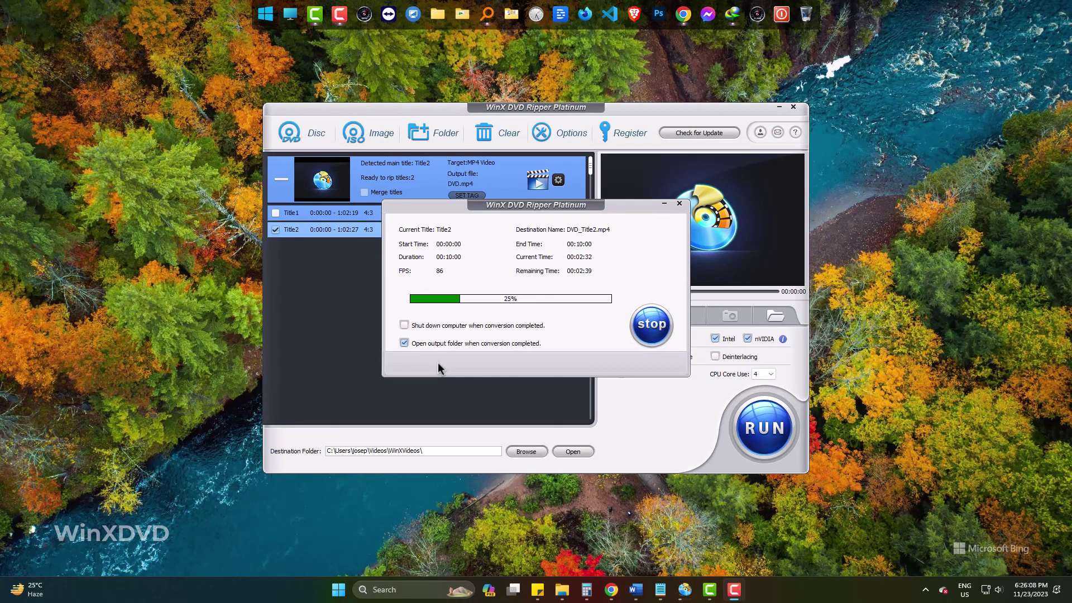
click(283, 64)
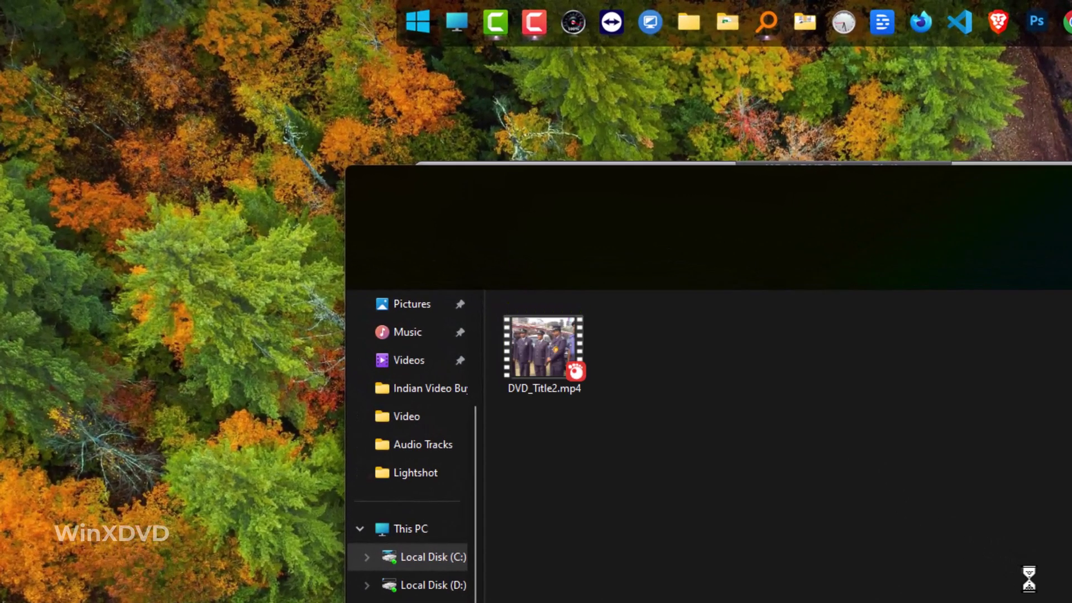
Select DVD_Title2.mp4 in the WinXVideos folder
click(571, 350)
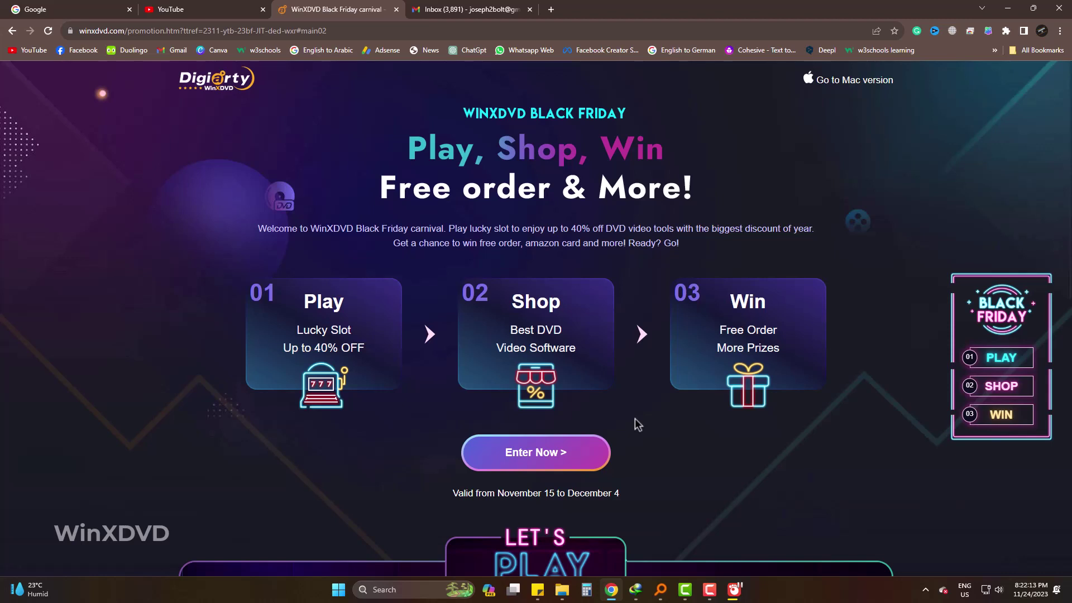
Spin the Black Friday slot for a 40% coupon and buy the Bundle at $47.95
click(606, 463)
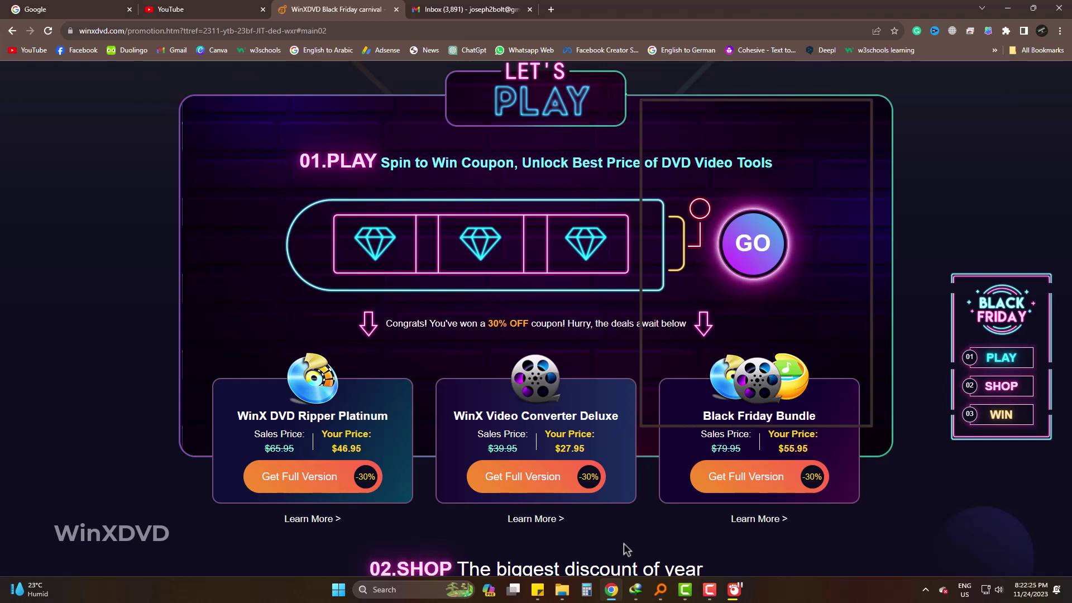
click(764, 254)
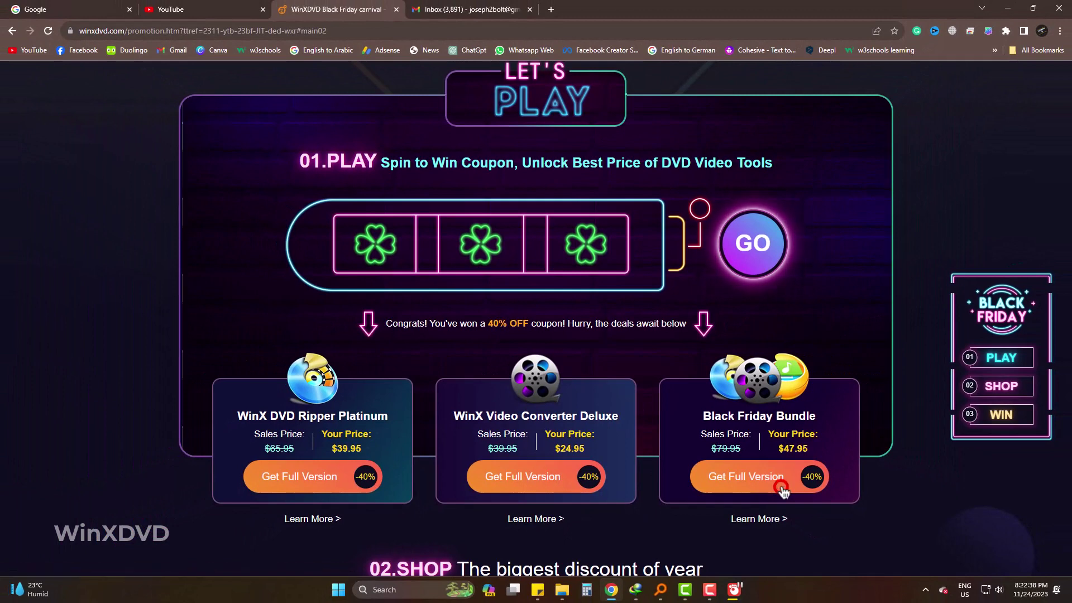
click(782, 490)
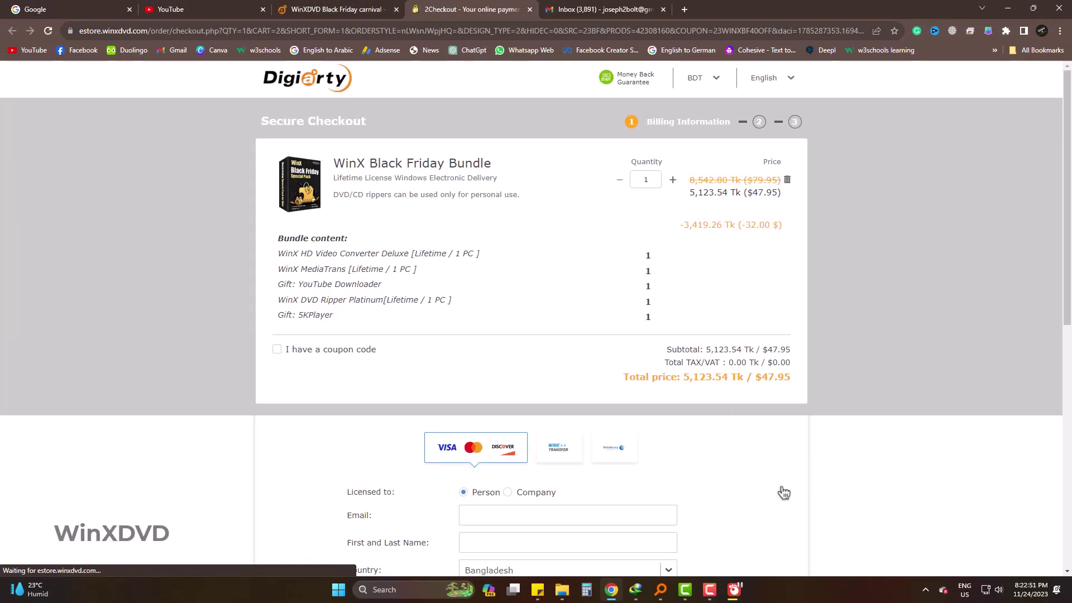
Tick 'I have a coupon code' to show the empty coupon field
click(277, 350)
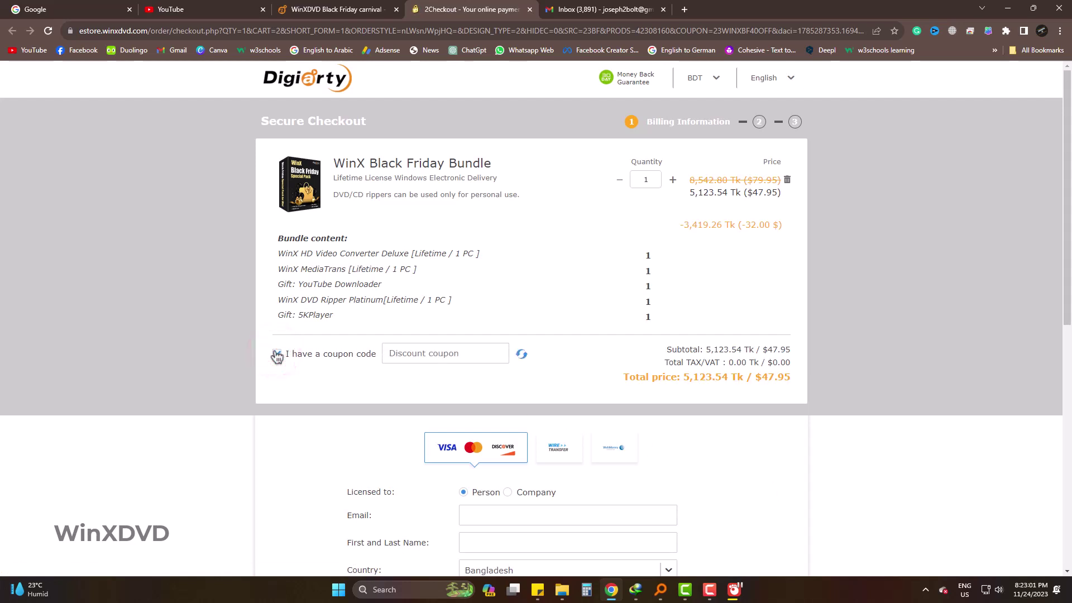
scroll(763, 349, down, 6)
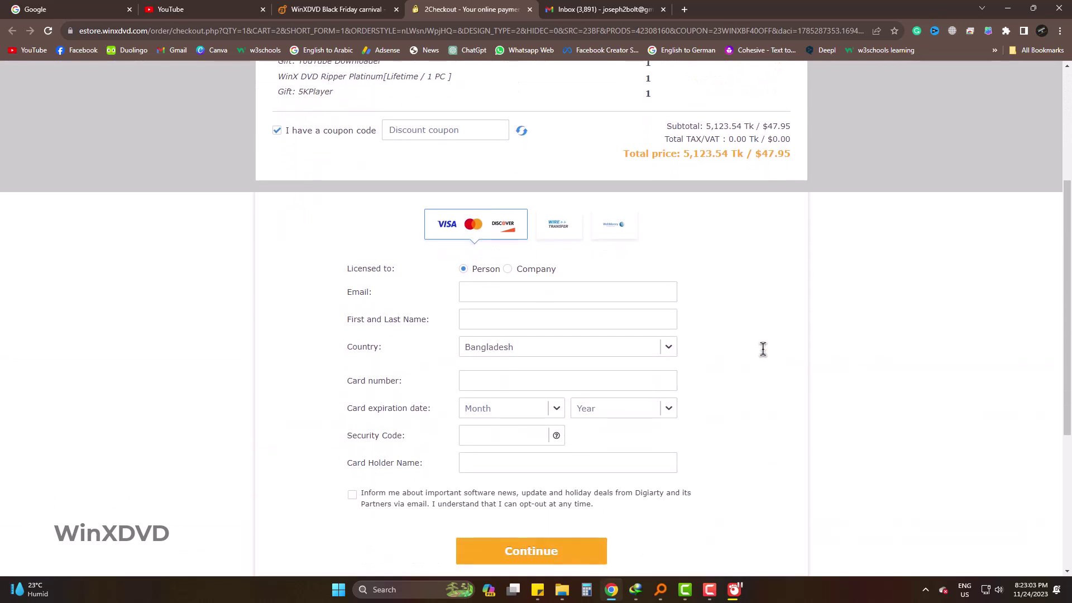